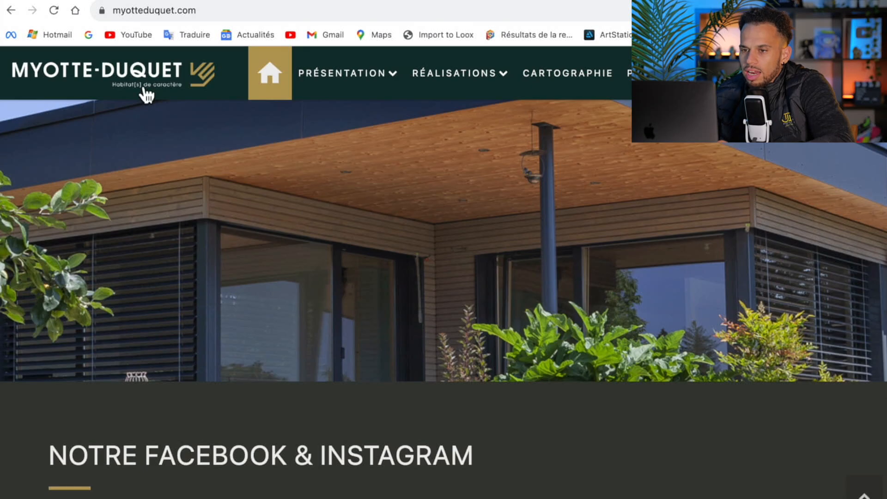
click(215, 14)
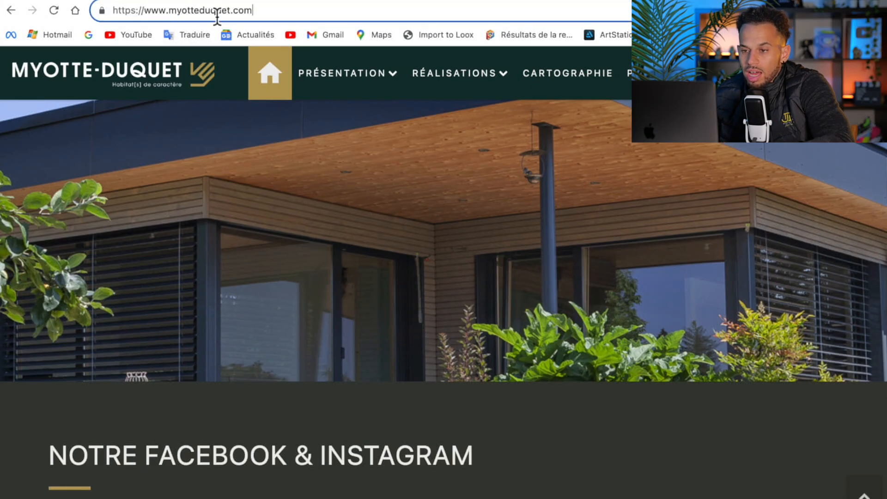
drag(266, 14, 99, 16)
key(ctrl+c)
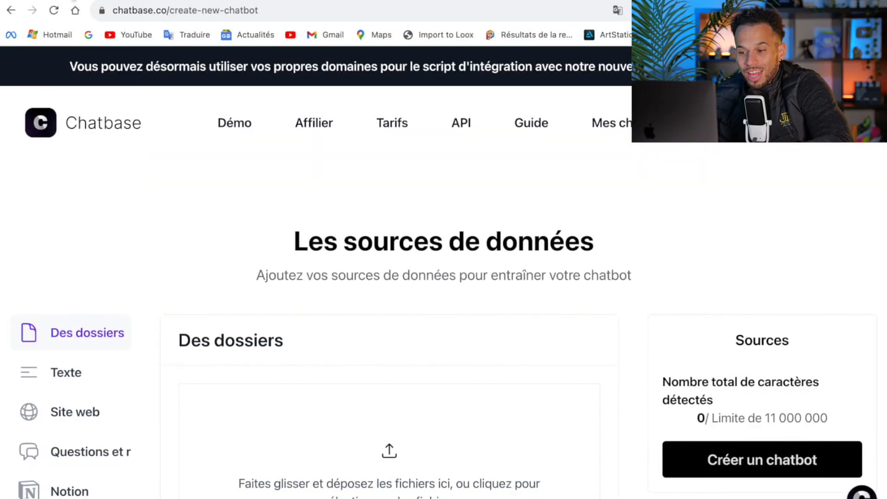
scroll(266, 261, down, 1)
click(107, 385)
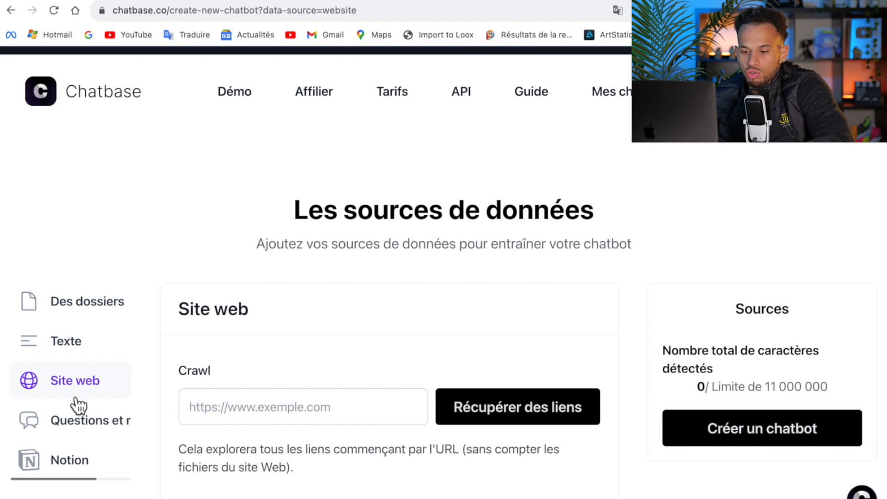
click(271, 412)
key(ctrl+v)
click(508, 423)
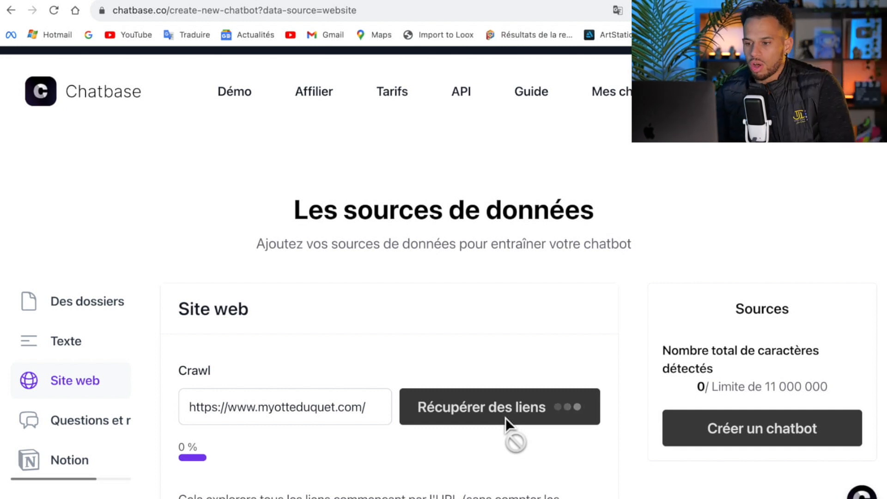
scroll(508, 347, down, 3)
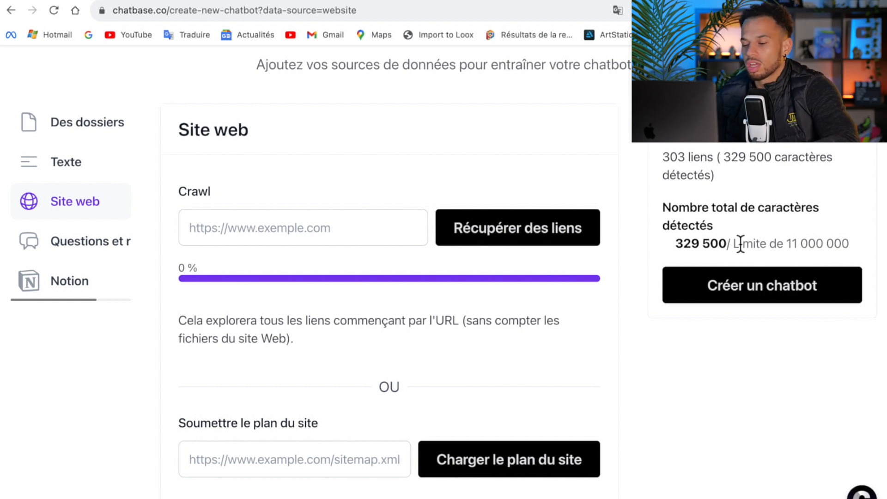
click(730, 286)
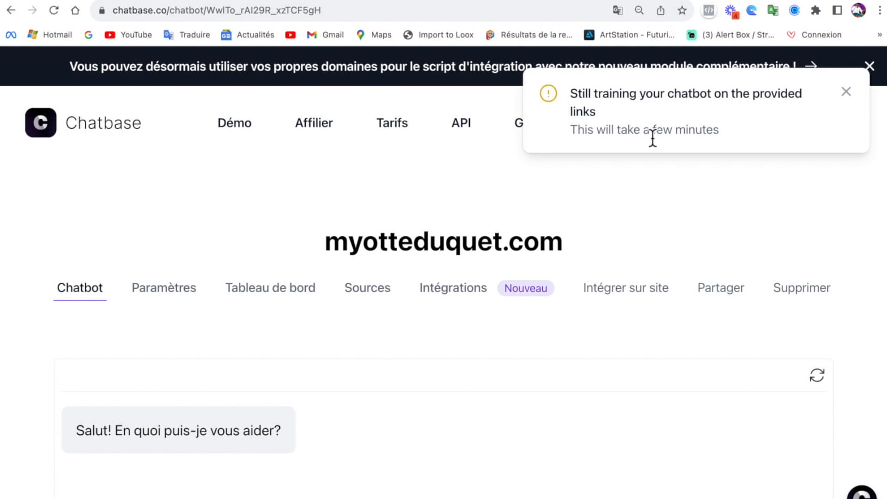
- Raise the temperature towards the creative end in the chatbot's model settings and save them
scroll(263, 171, down, 2)
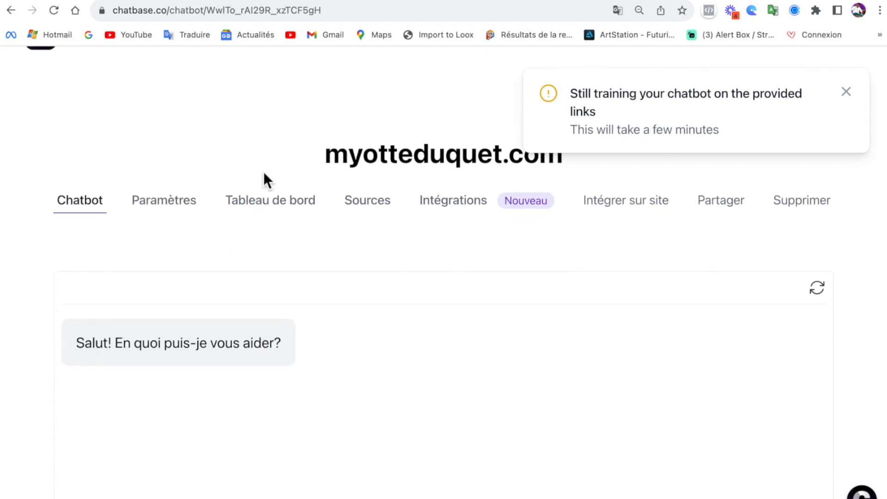
click(151, 210)
scroll(148, 208, down, 5)
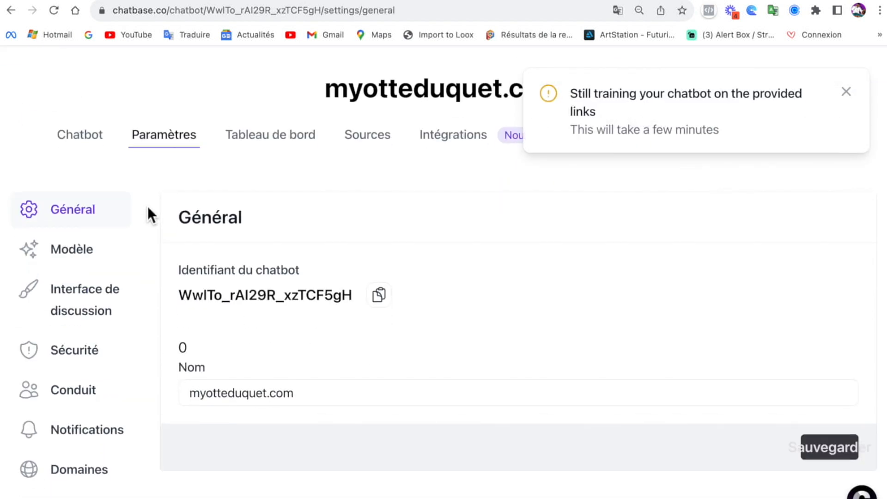
scroll(148, 206, down, 5)
scroll(139, 208, up, 5)
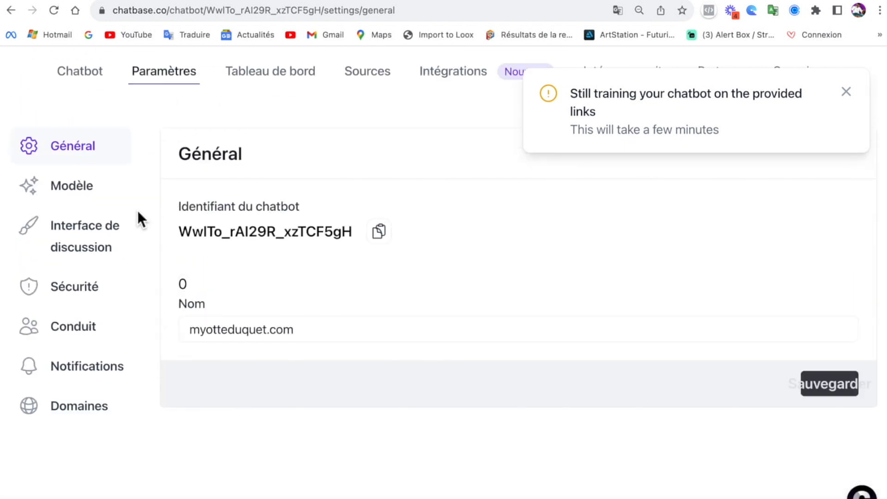
click(52, 197)
scroll(362, 476, down, 10)
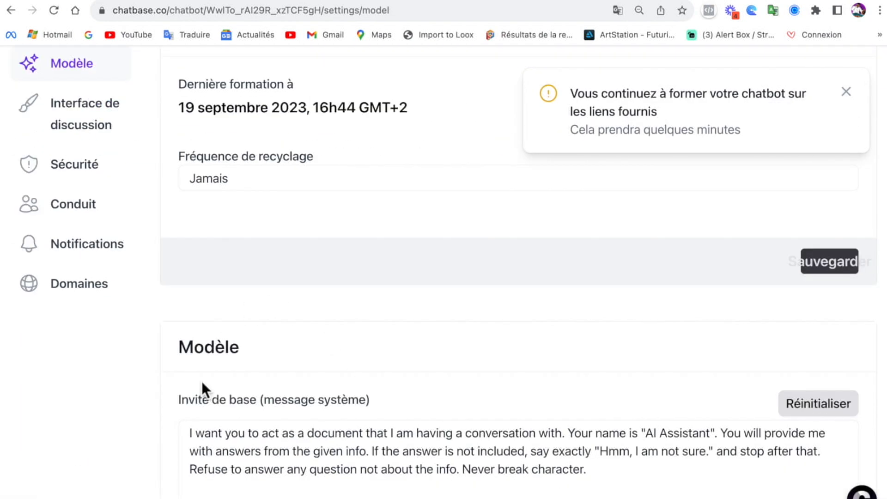
scroll(201, 464, down, 1)
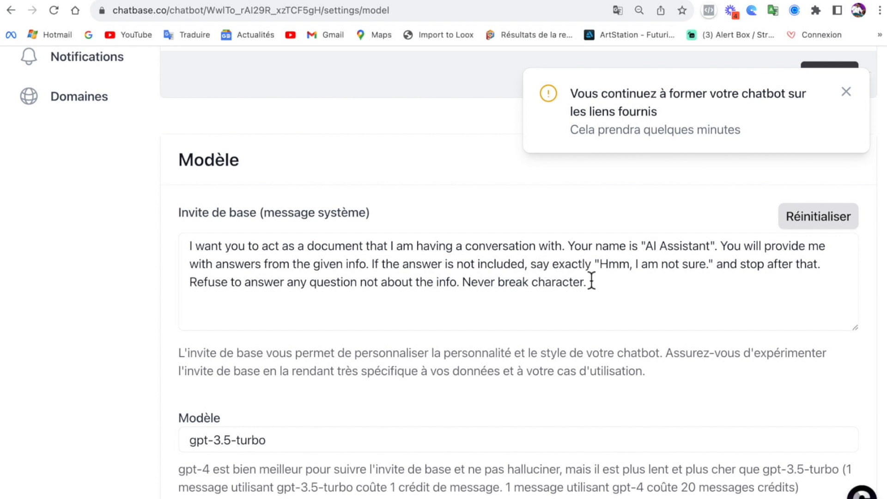
scroll(590, 280, down, 4)
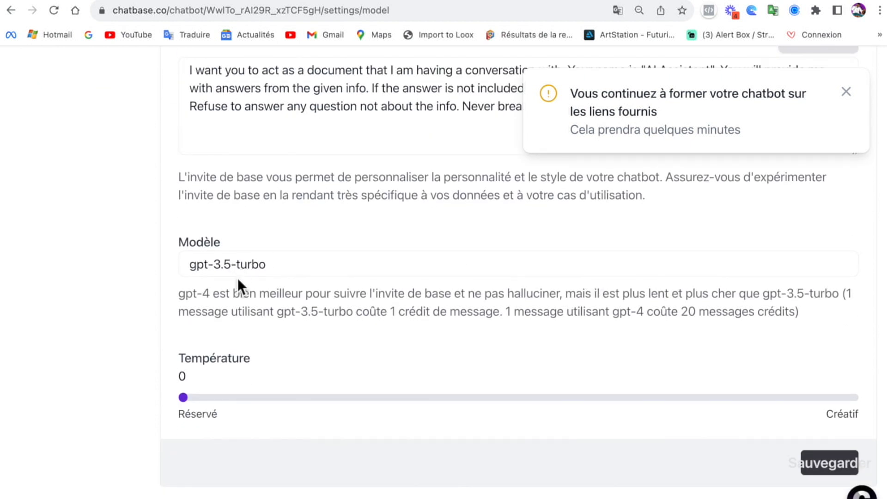
click(727, 404)
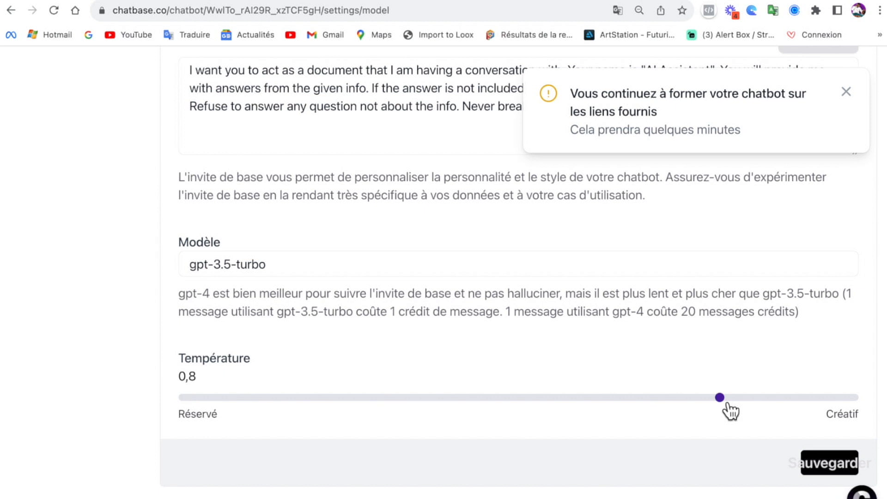
click(665, 403)
click(849, 467)
- Replace the chat interface's initial message with the French greeting "Salut! En quoi puis-je vous aider ?" copied from the preview
click(70, 464)
scroll(298, 379, down, 4)
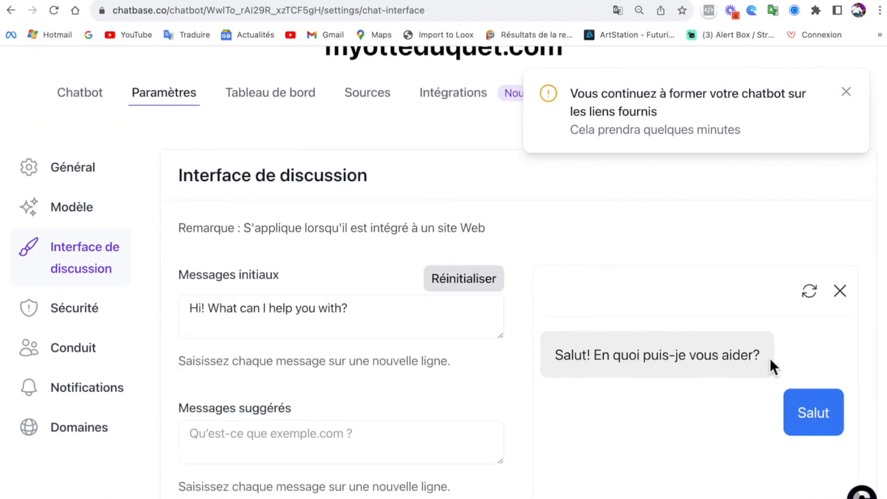
drag(764, 356, 556, 355)
key(ctrl+c)
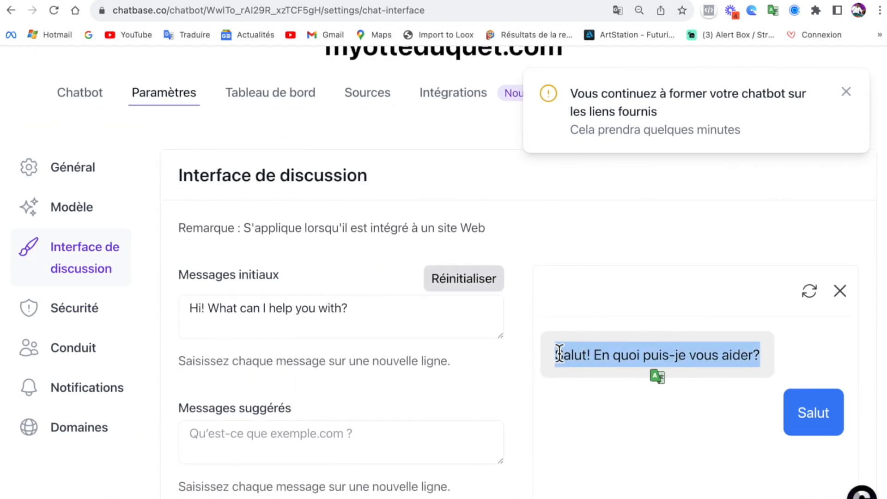
click(309, 322)
key(ctrl+a)
key(ctrl+v)
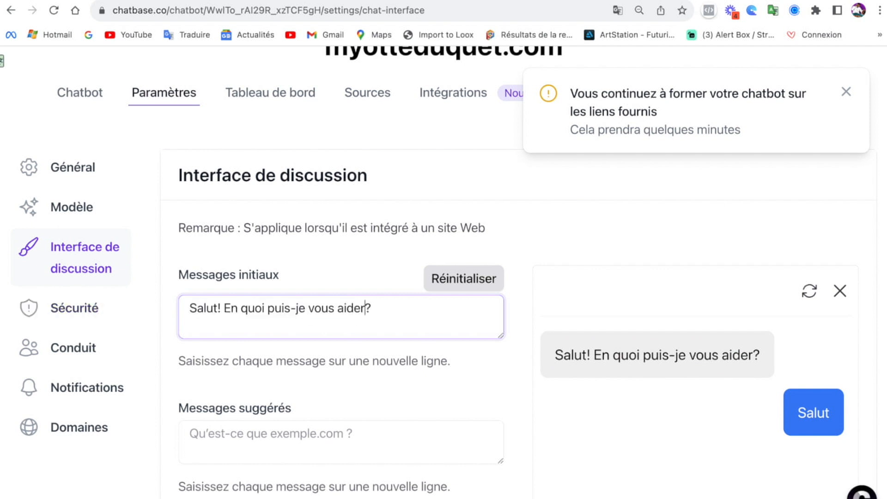
scroll(323, 365, down, 3)
click(306, 298)
text(contacter)
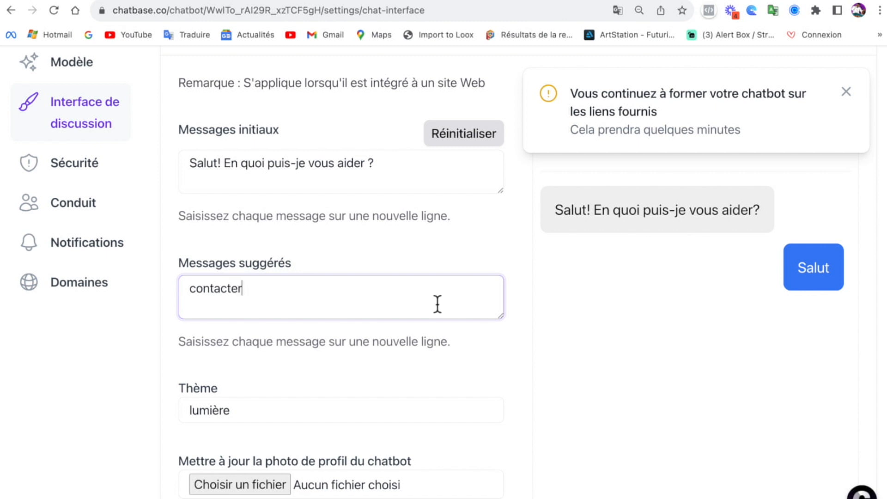
scroll(722, 329, down, 3)
key(ctrl+a)
key(BackSpace)
- Choose 1679477337430.jpg from the Bureau folder as the chatbot's profile picture
click(249, 355)
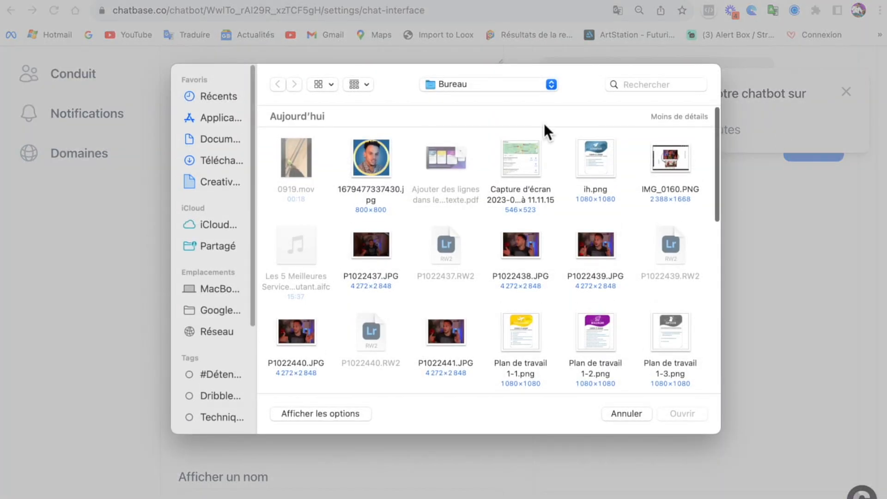
click(373, 148)
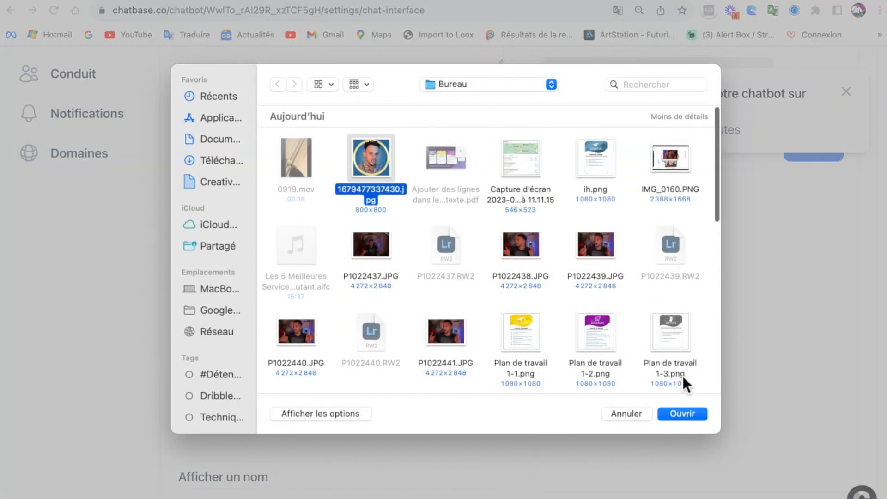
click(670, 413)
- Enter the chatbot's display name, save the chat interface settings and check the header in the chat preview
scroll(388, 326, down, 3)
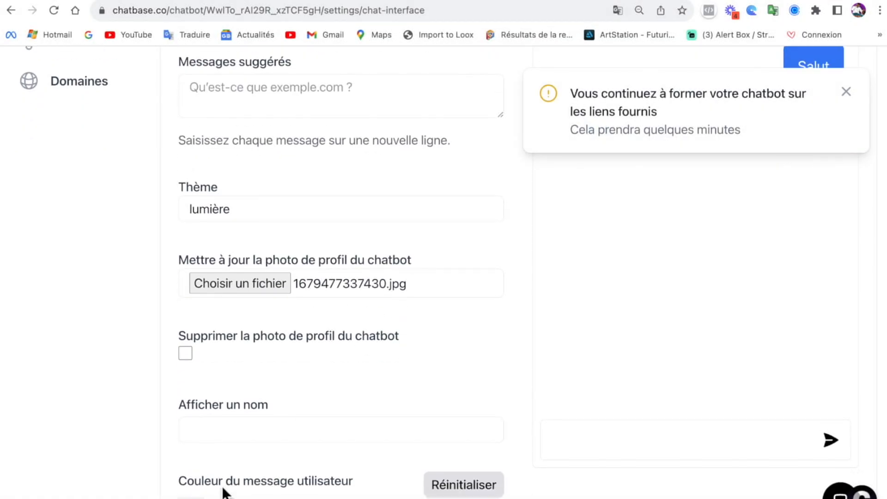
click(236, 440)
text(DAVID)
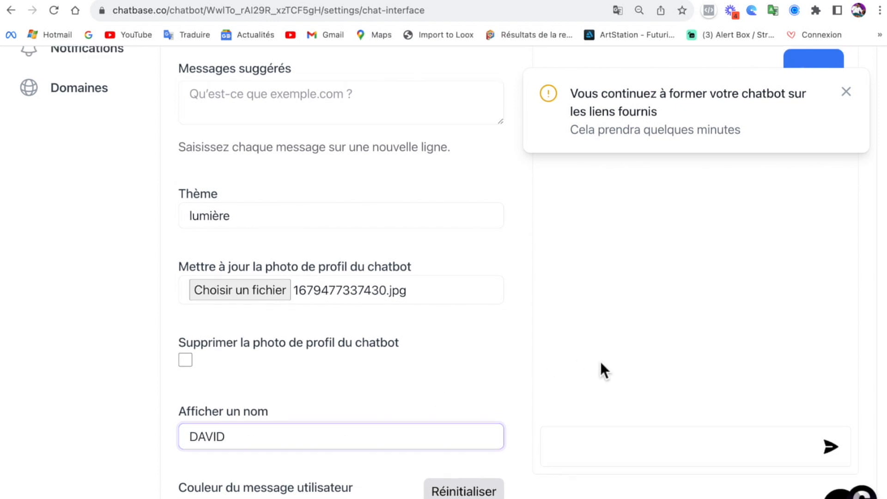
scroll(600, 362, down, 9)
scroll(770, 445, down, 7)
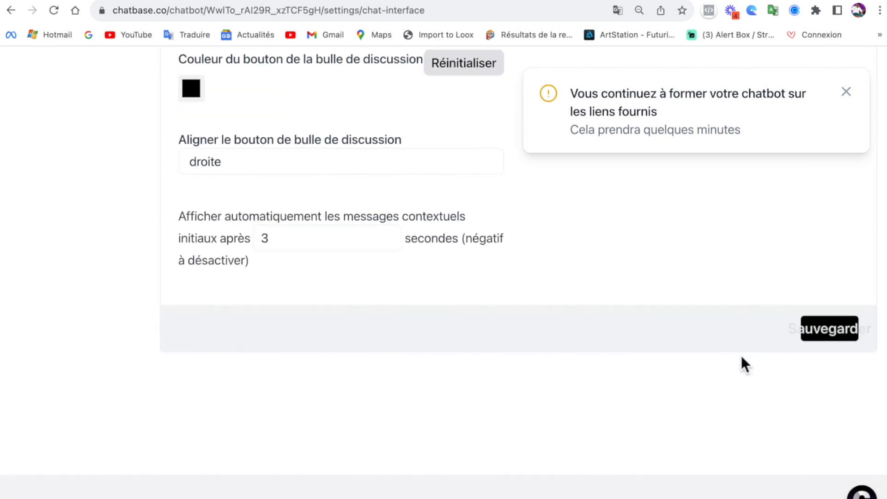
click(821, 334)
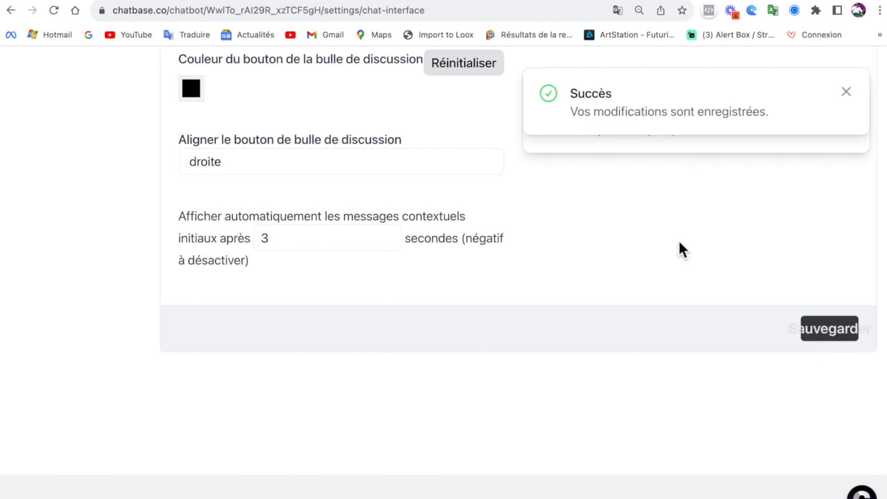
scroll(678, 240, up, 20)
scroll(600, 370, down, 4)
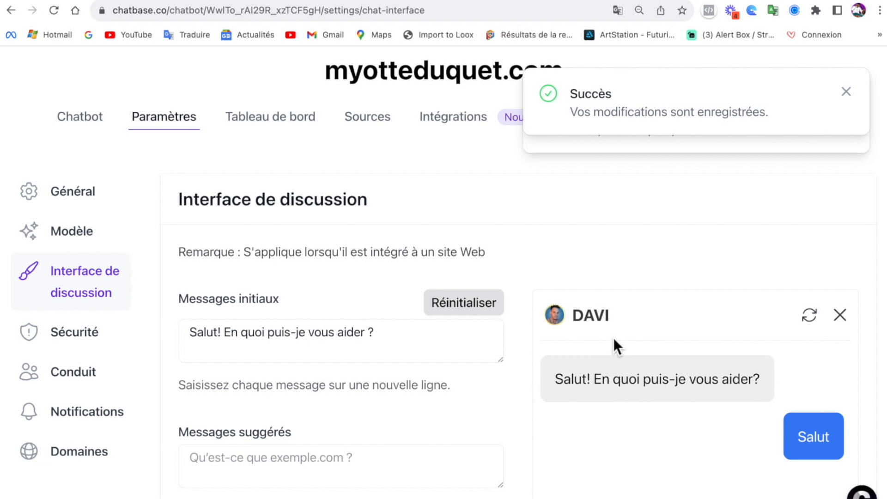
- Set the chatbot's visibility to public in the security settings and save the change
click(73, 338)
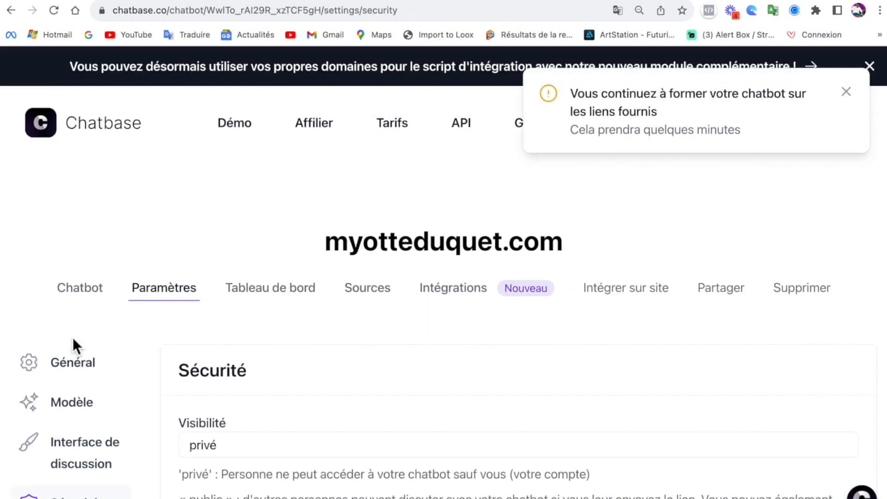
scroll(309, 384, down, 5)
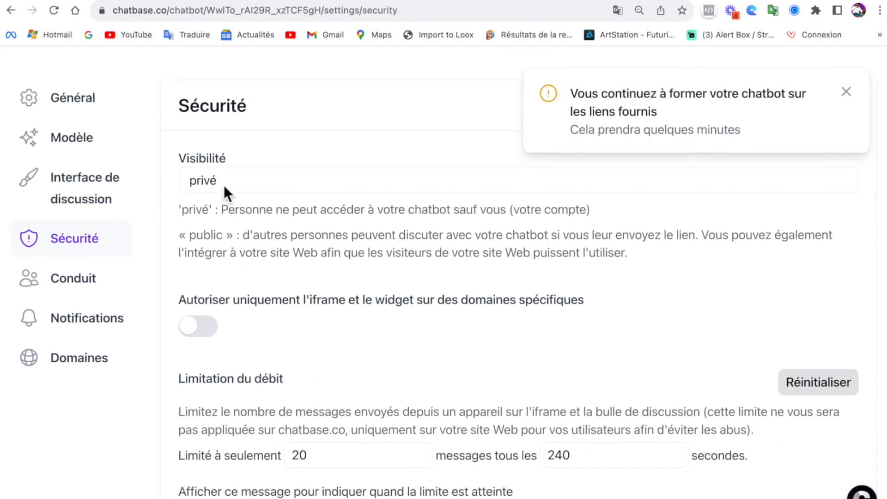
click(223, 185)
click(231, 207)
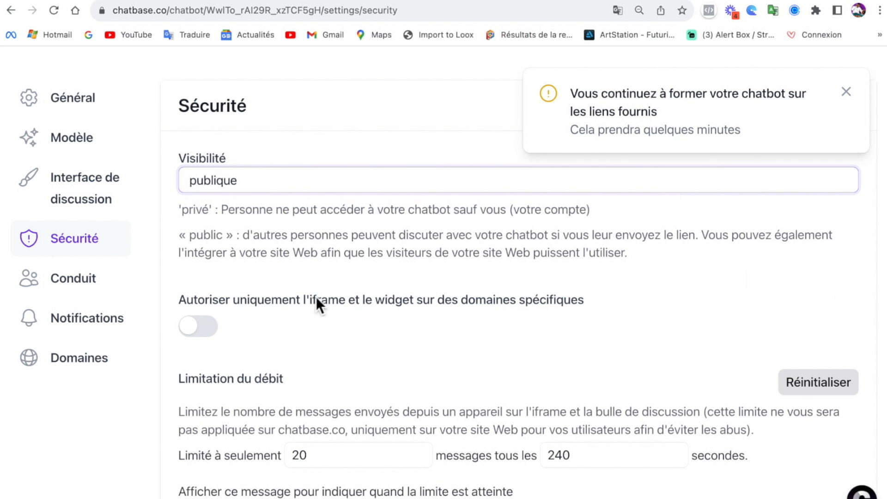
scroll(257, 402, down, 9)
scroll(800, 364, up, 8)
scroll(777, 231, down, 3)
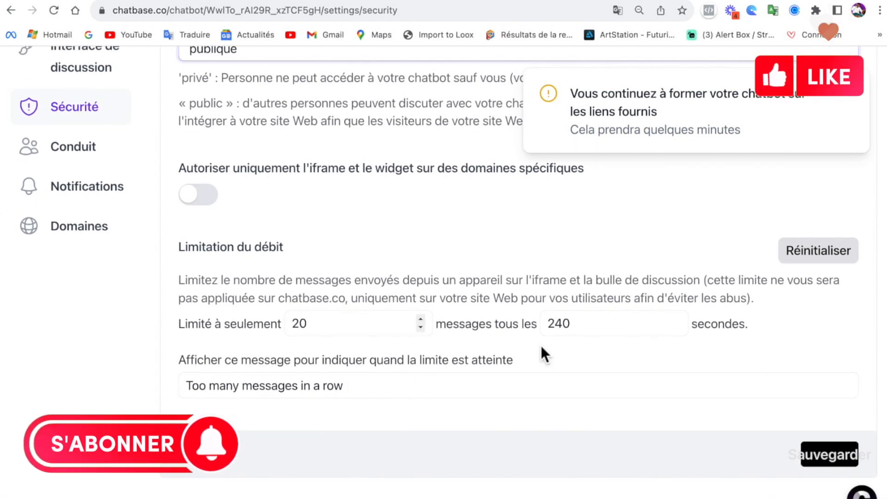
click(841, 454)
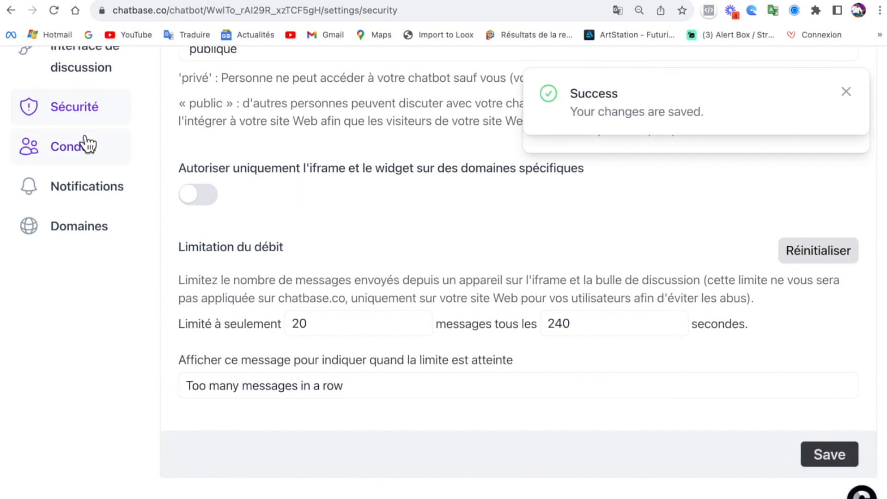
- Try switching on the name and e-mail fields in the lead collection settings, then switch both off again
click(84, 165)
scroll(317, 297, down, 5)
click(199, 322)
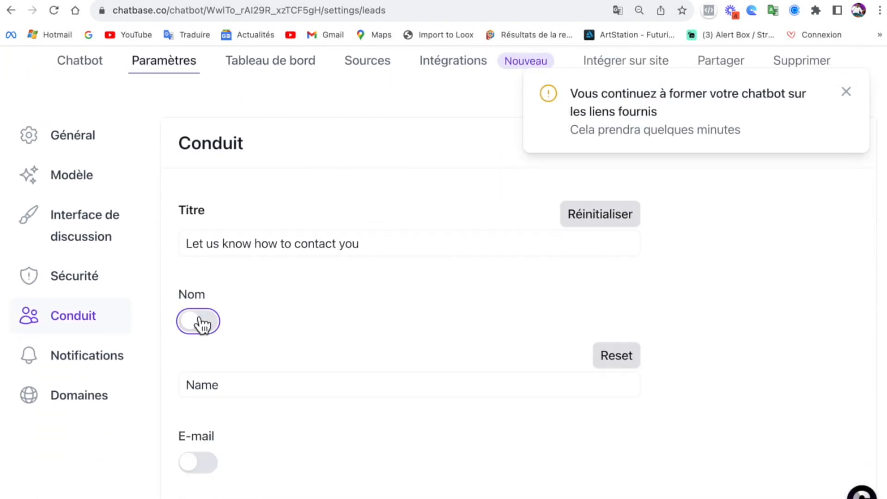
click(198, 464)
click(200, 466)
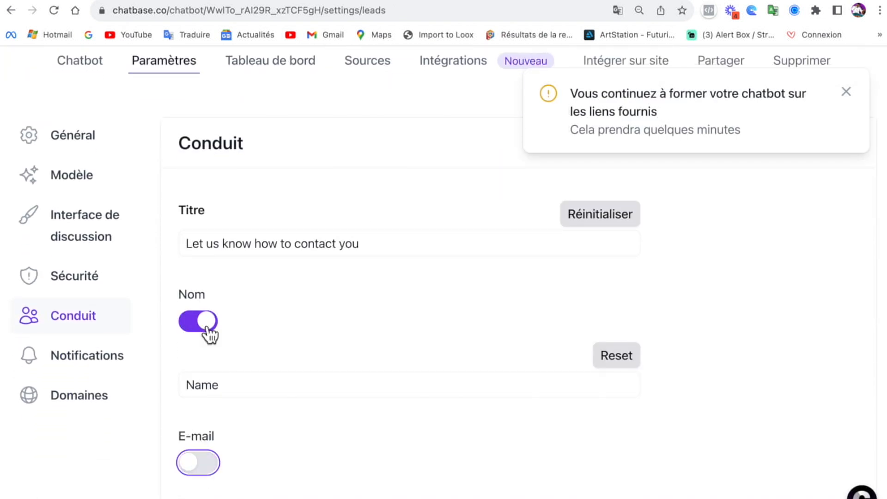
click(198, 318)
- Look at the custom domain settings and the chat logs on the chatbot's dashboard
click(87, 394)
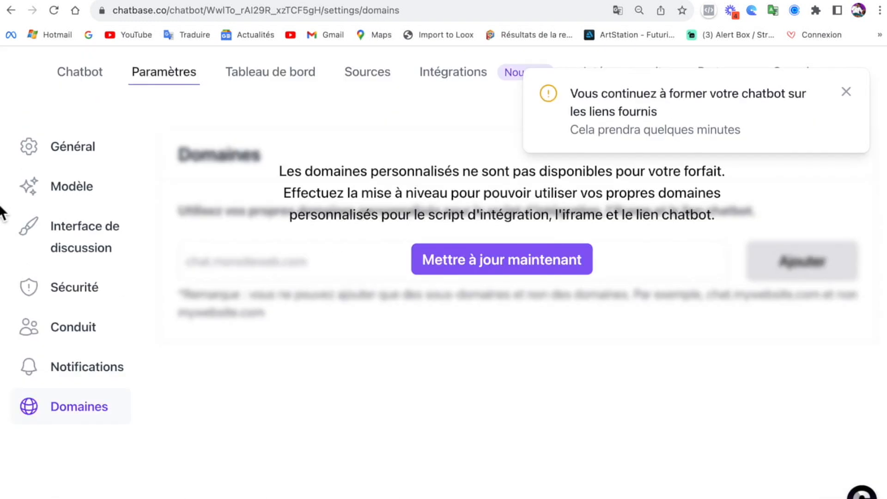
click(89, 146)
click(269, 301)
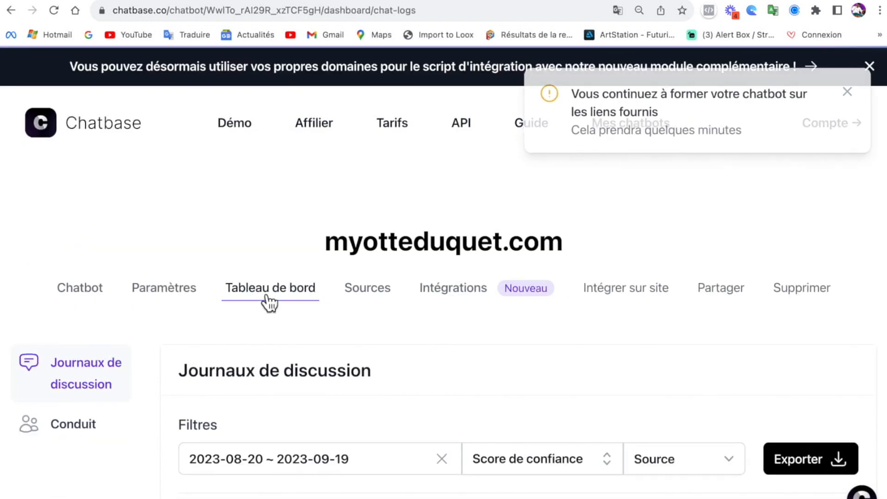
scroll(267, 300, down, 4)
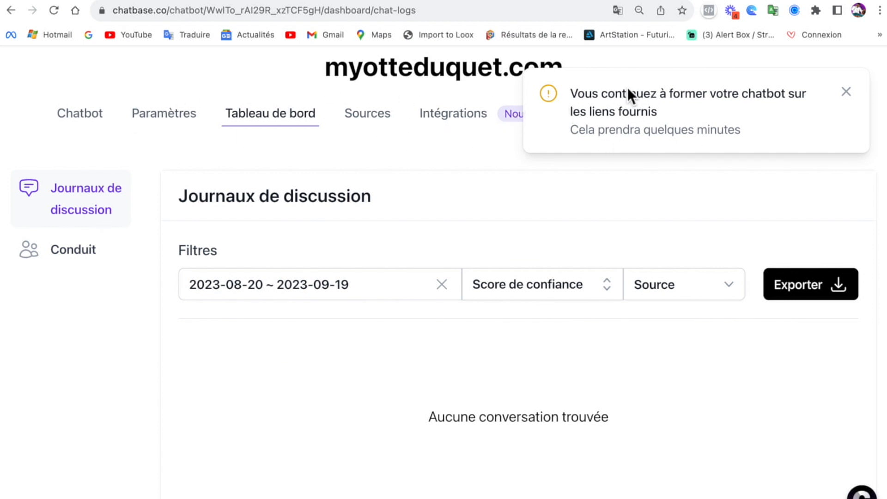
scroll(421, 178, up, 3)
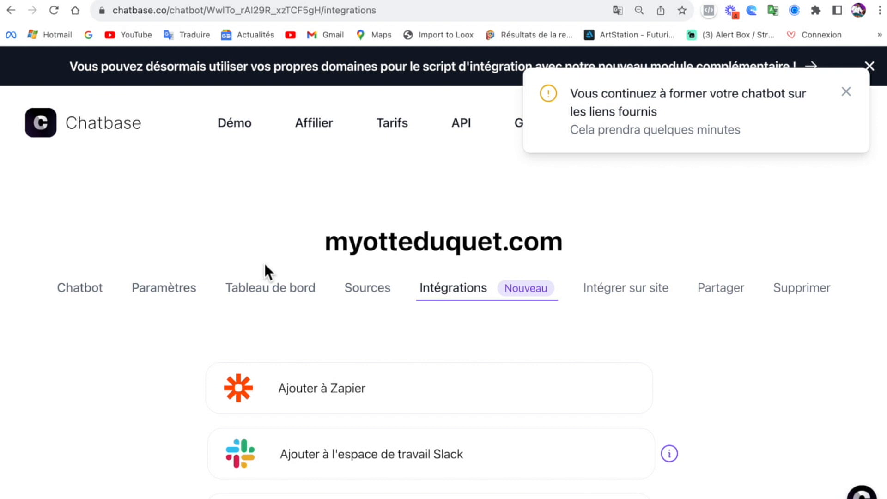
- View the chatbot's website embed code, close it, and display the chatbot's share link
click(646, 289)
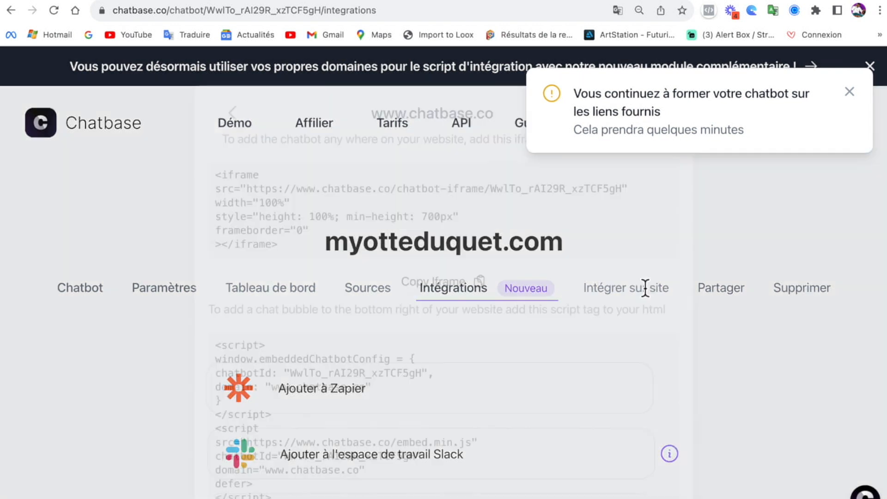
click(794, 279)
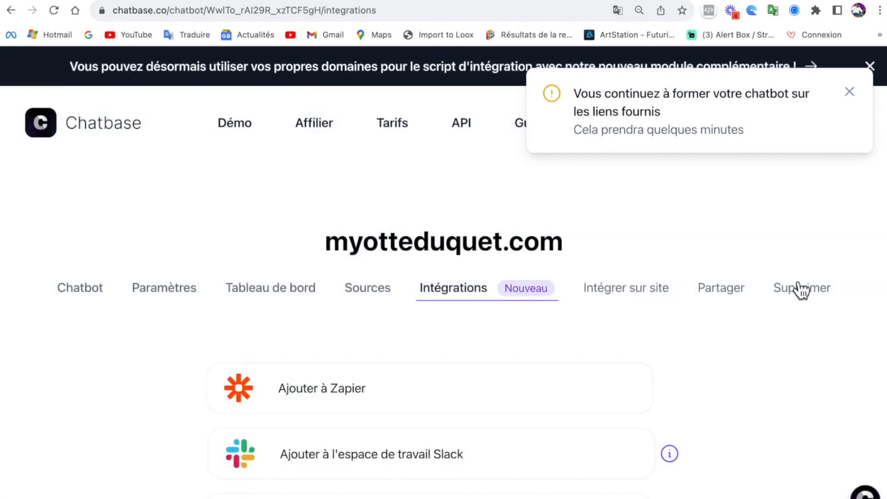
click(732, 289)
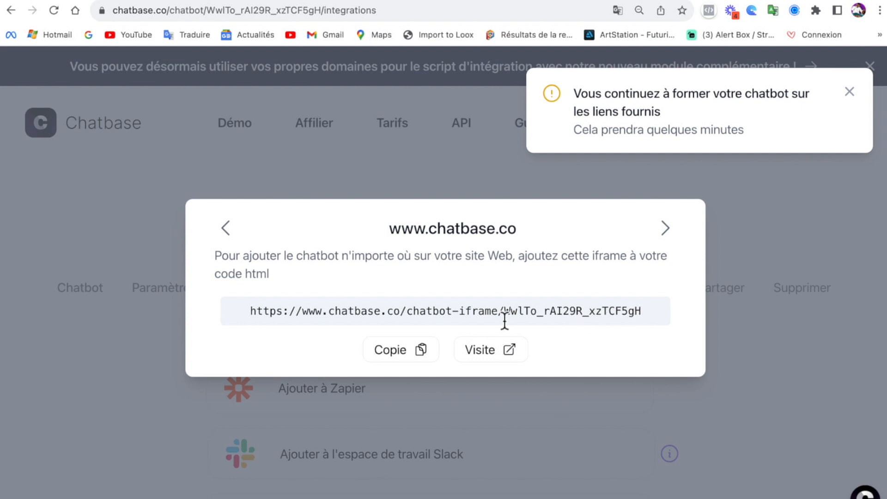
- Switch to the private browsing window with the shared chatbot page and send the greeting "BONJOUR"
key(ctrl+Right)
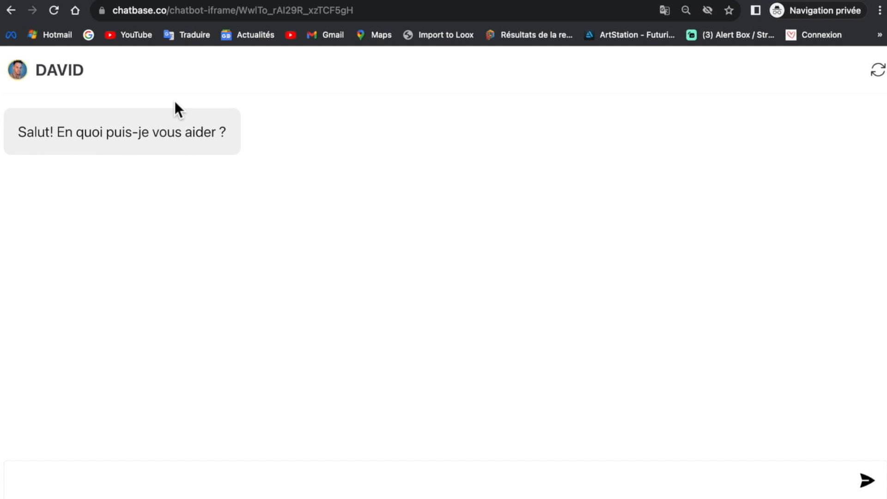
click(151, 481)
text(BONJOUR)
key(Return)
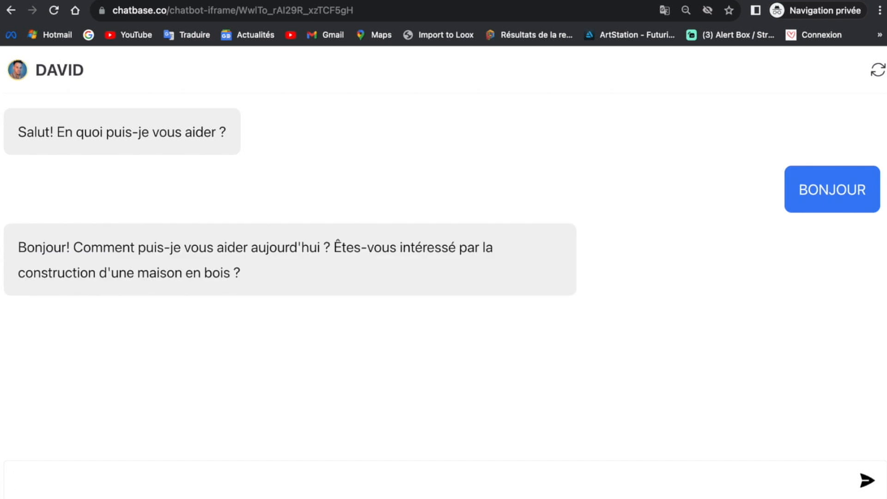
- Send the chatbot the question "biensur mais quel type de matériaux ?" about building a wooden house
text(biensur )
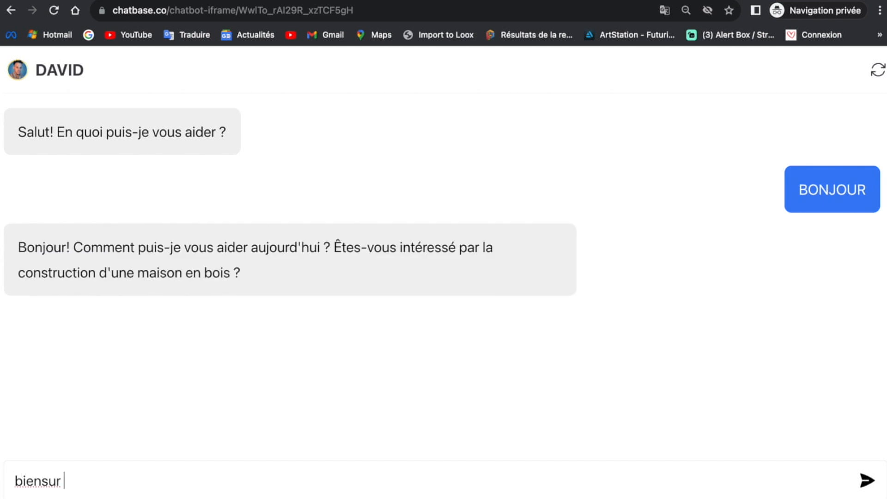
text(mais quel type de matériaux )
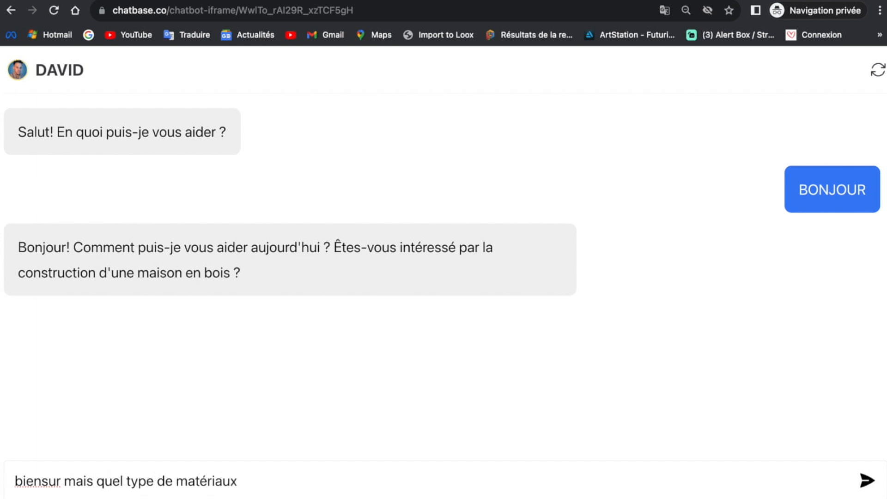
text(?)
key(Return)
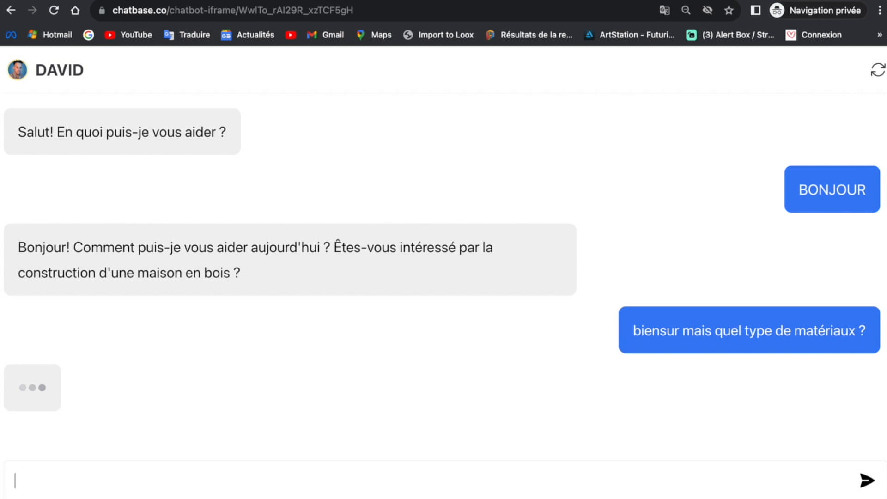